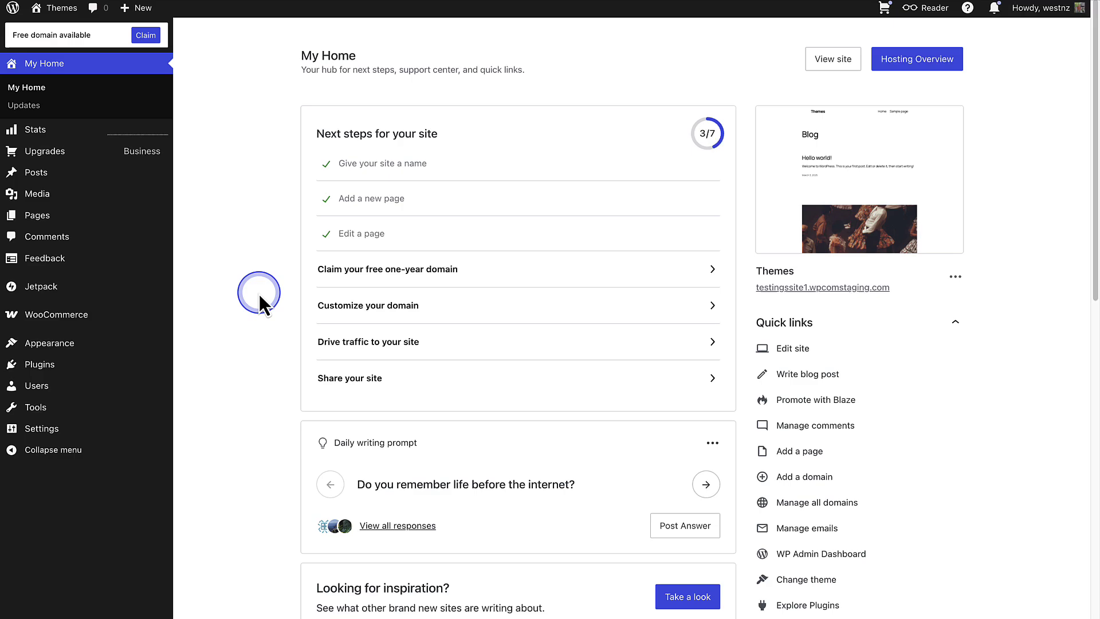
Go to Appearance > Themes and start adding a new theme
left_click(74, 344)
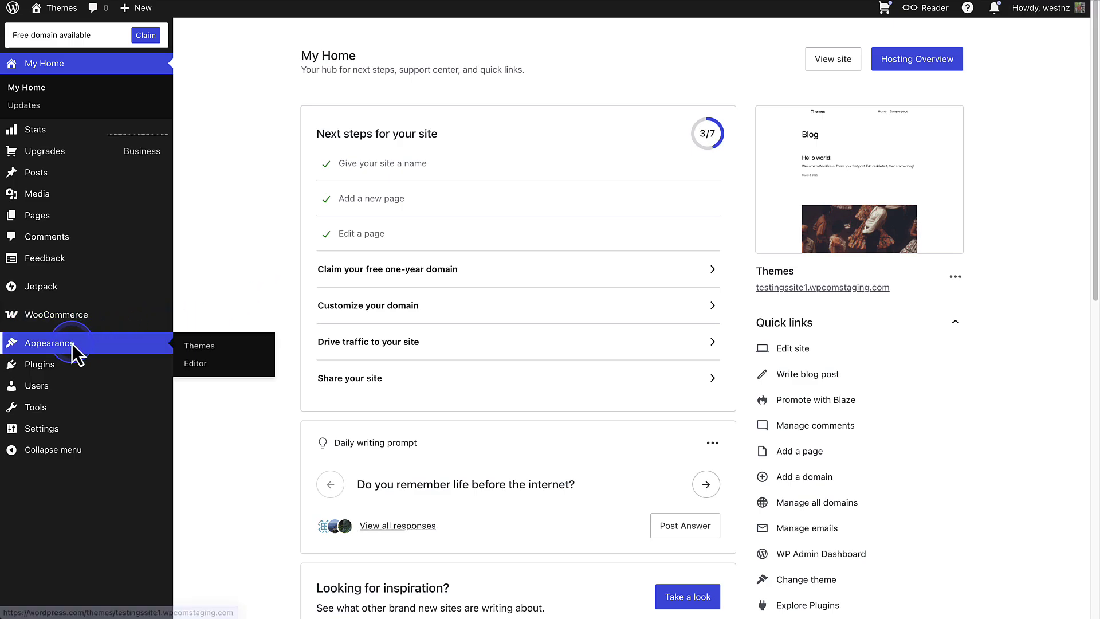
left_click(196, 347)
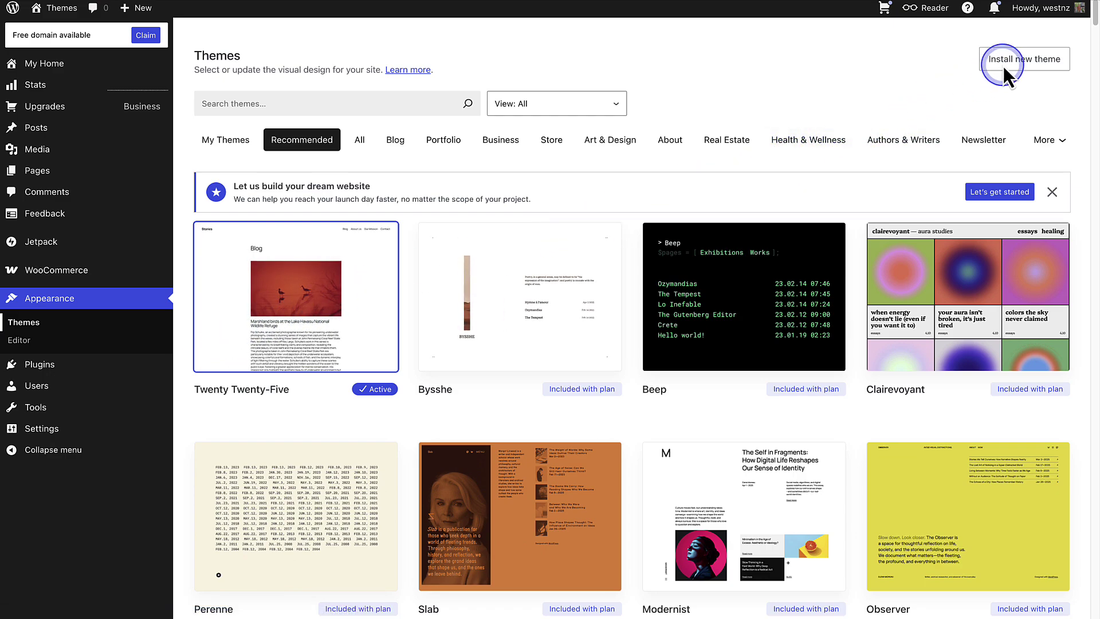
left_click(1022, 63)
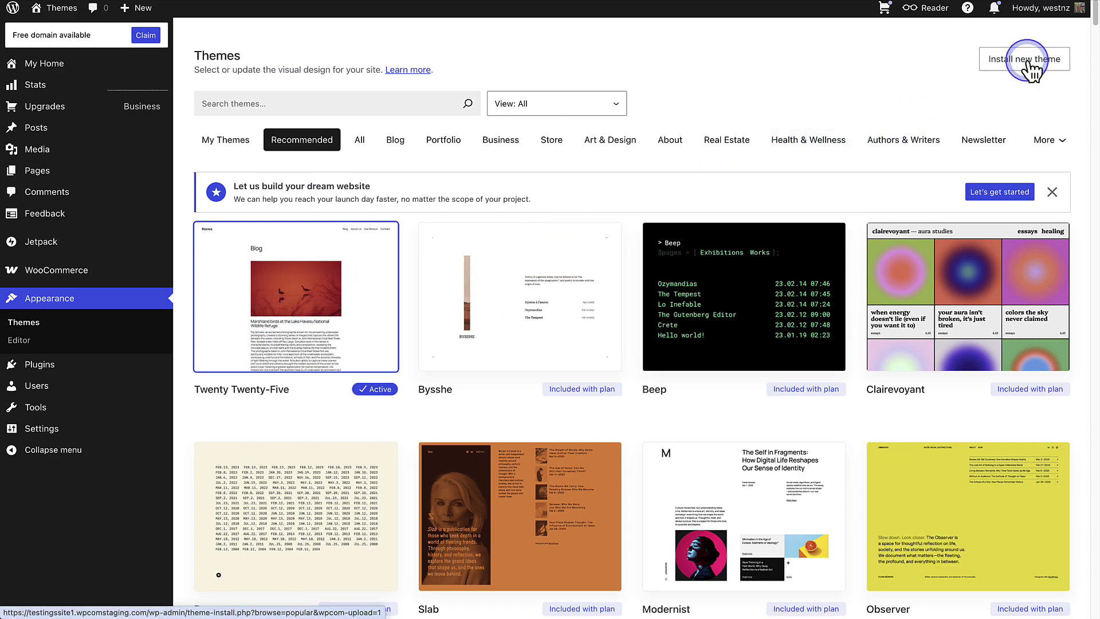
scroll(1018, 65, "down", 1)
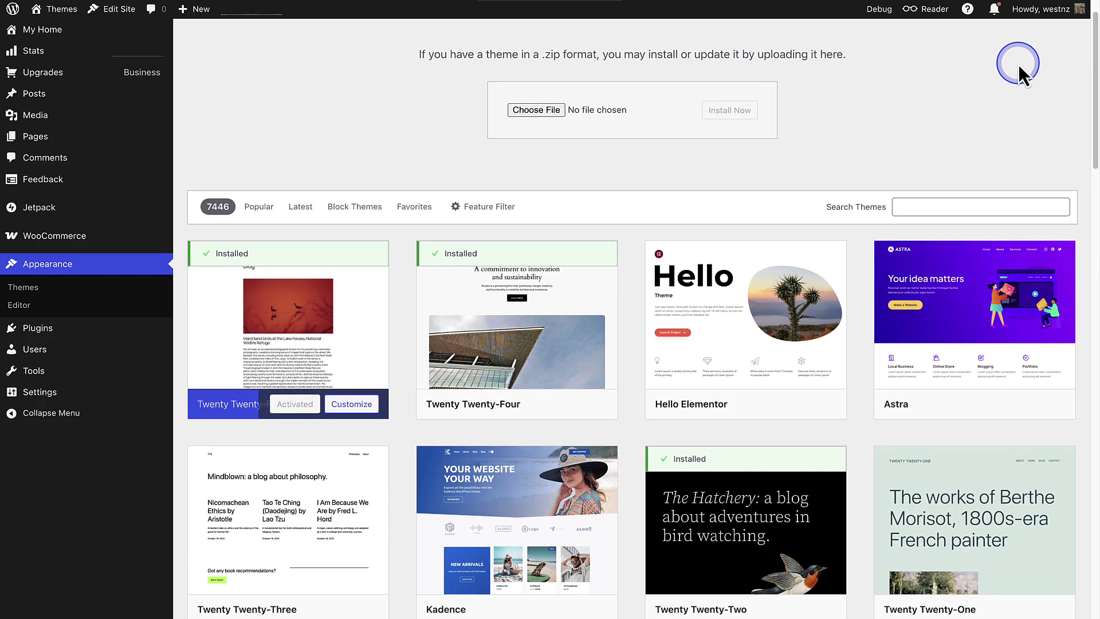
scroll(1018, 64, "down", 2)
scroll(1018, 65, "down", 1)
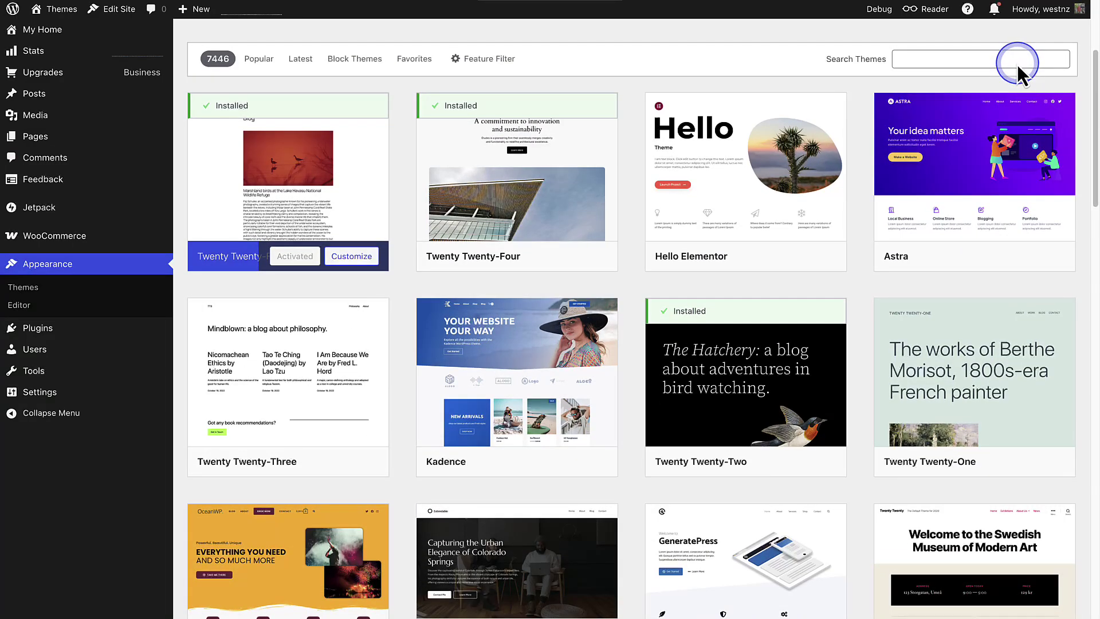
Search the theme directory for Ollie, install it and activate it
left_click(906, 62)
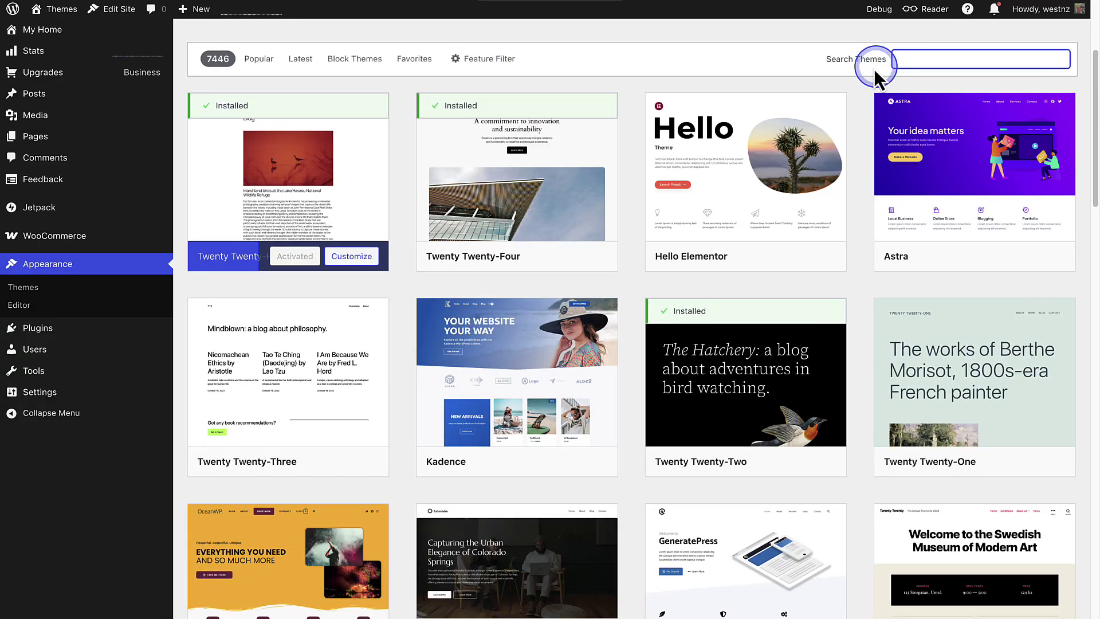
type("Oll")
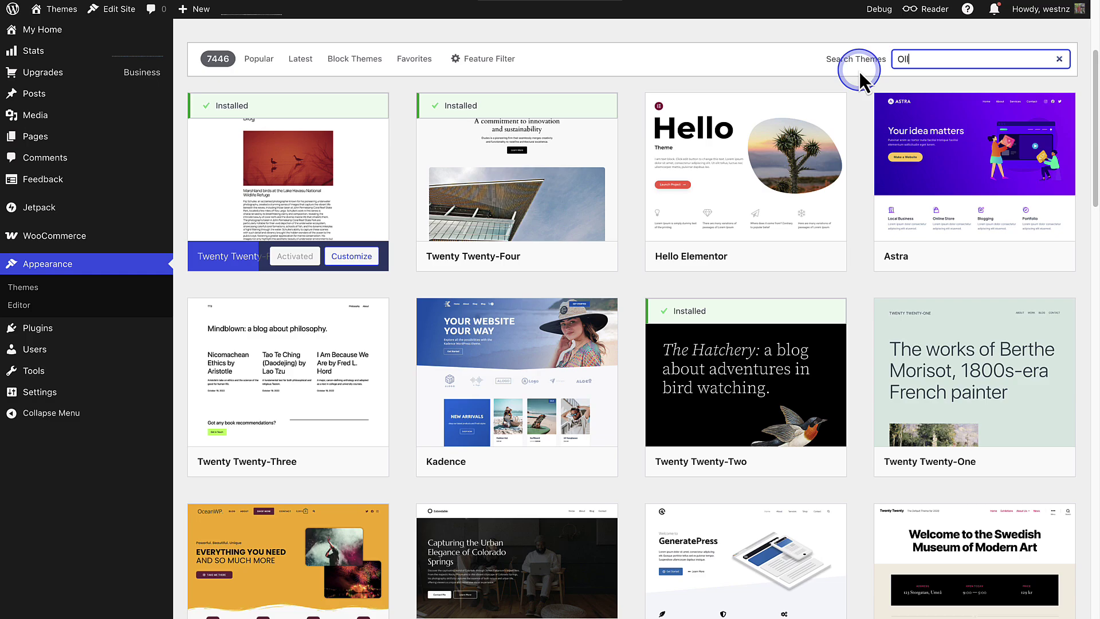
type("ie")
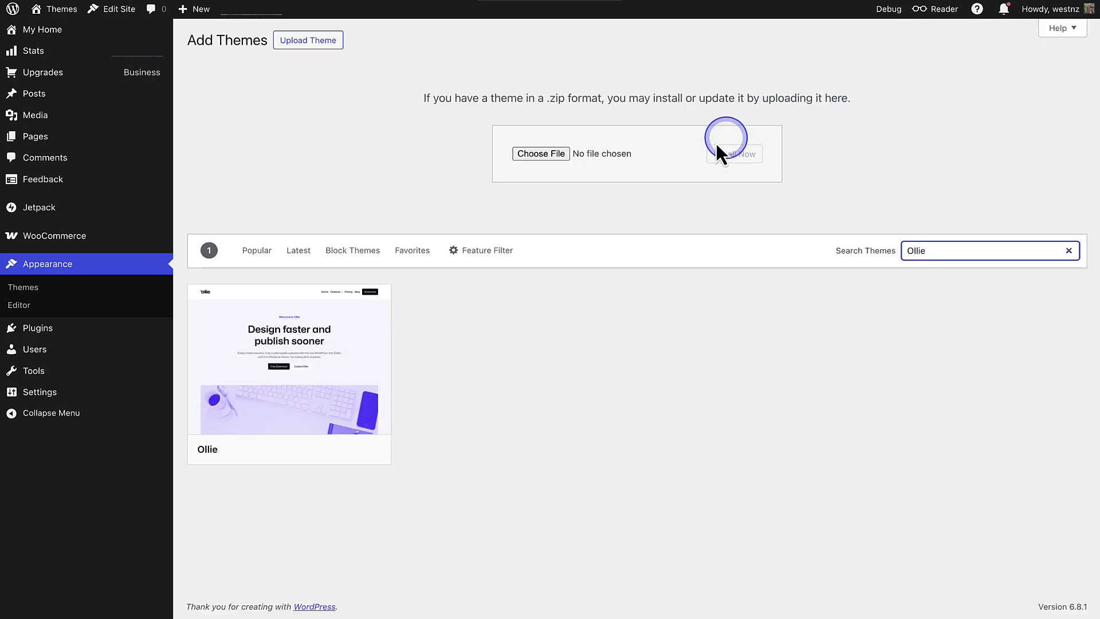
mouse_move(297, 378)
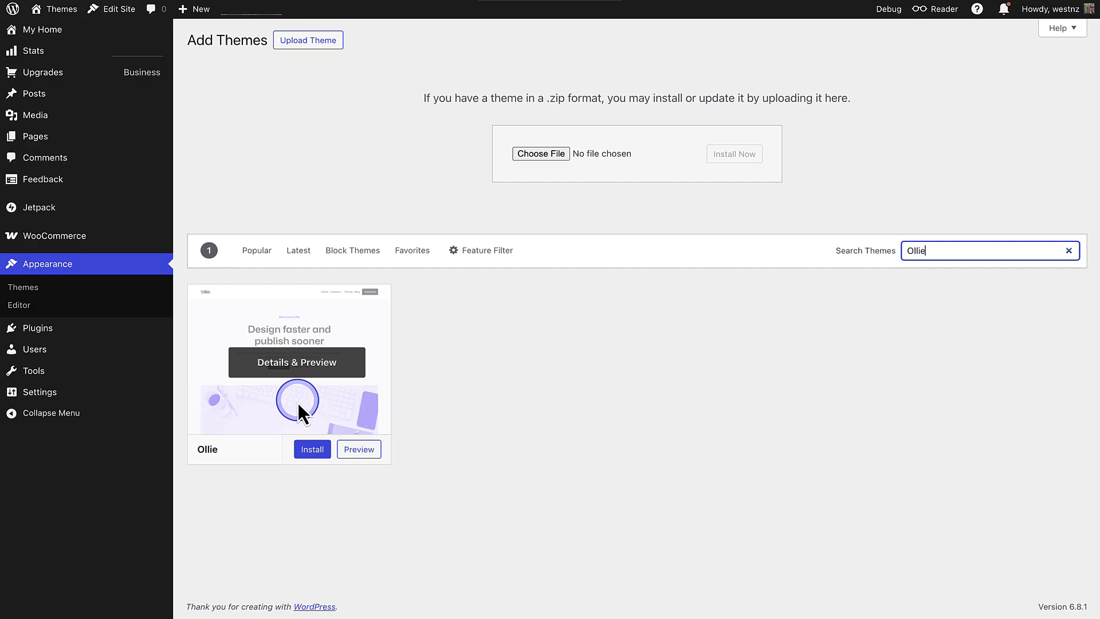
left_click(313, 452)
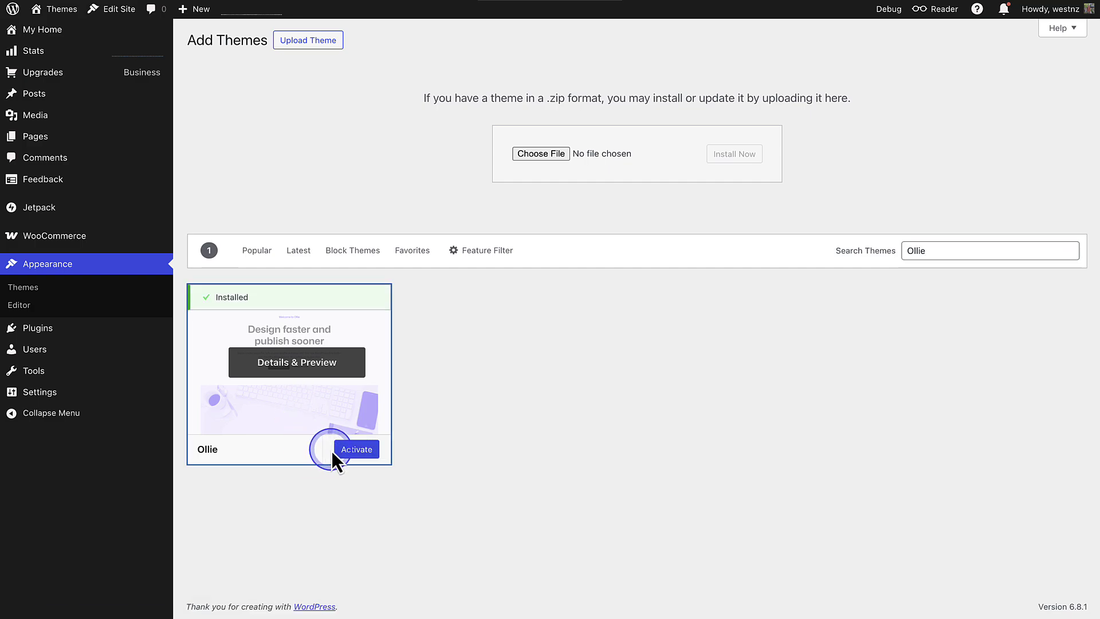
left_click(355, 449)
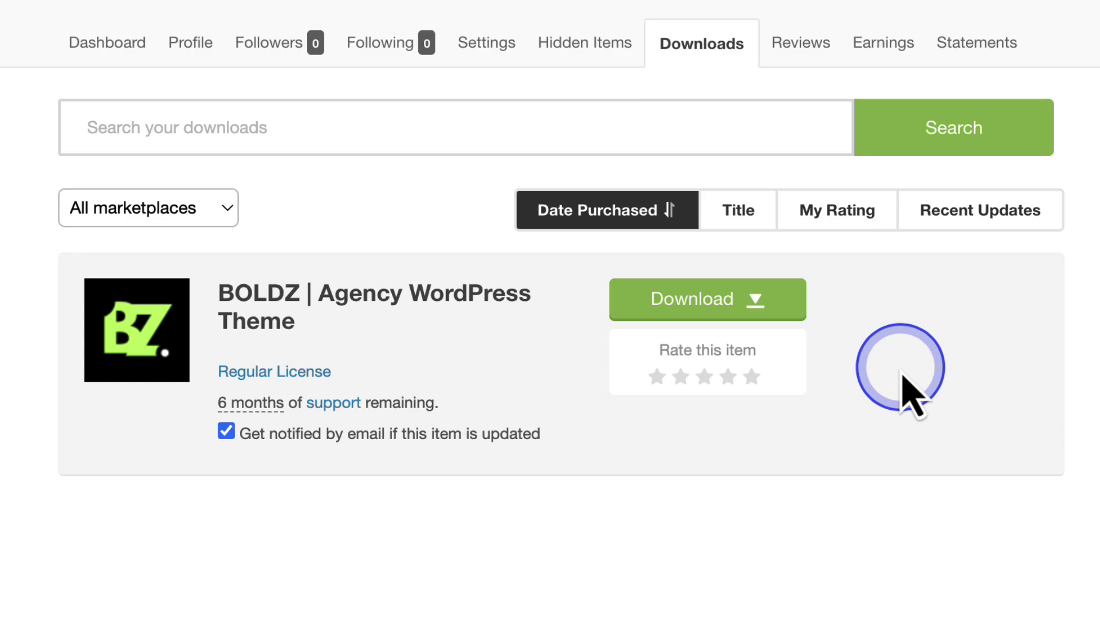
Download the BOLDZ theme as an installable WordPress file only
left_click(757, 301)
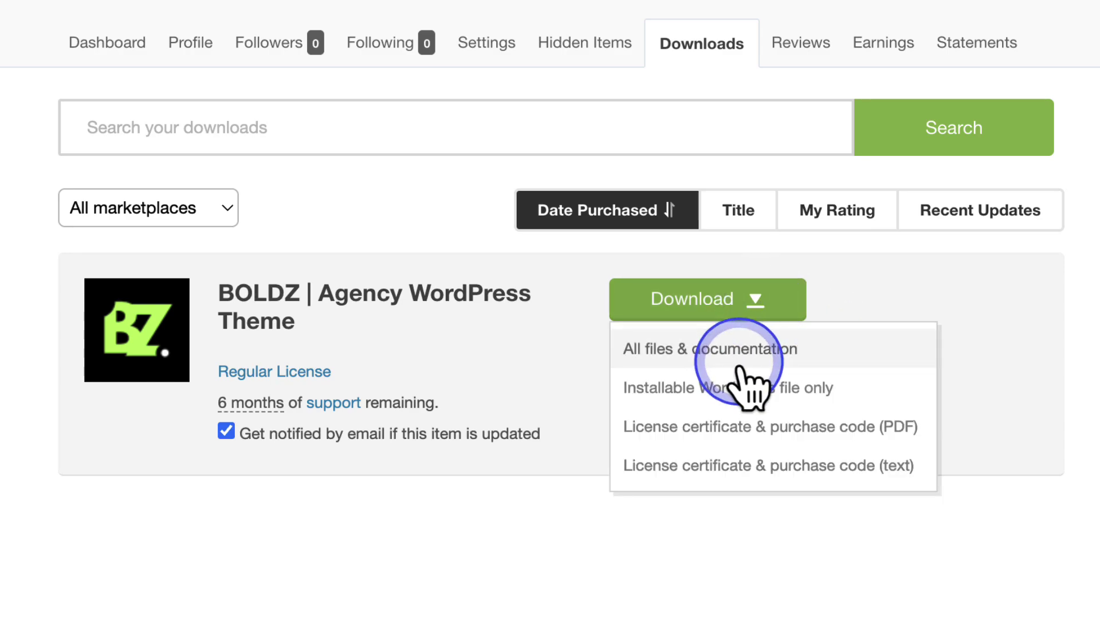
left_click(752, 391)
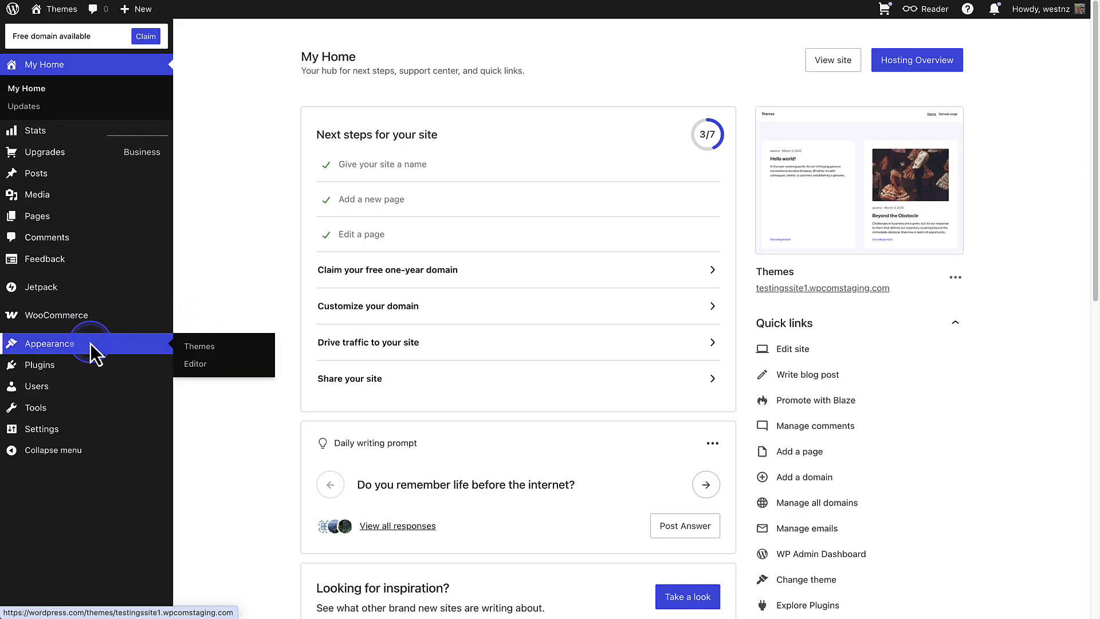
Go to the themes gallery and start adding a new theme
left_click(193, 349)
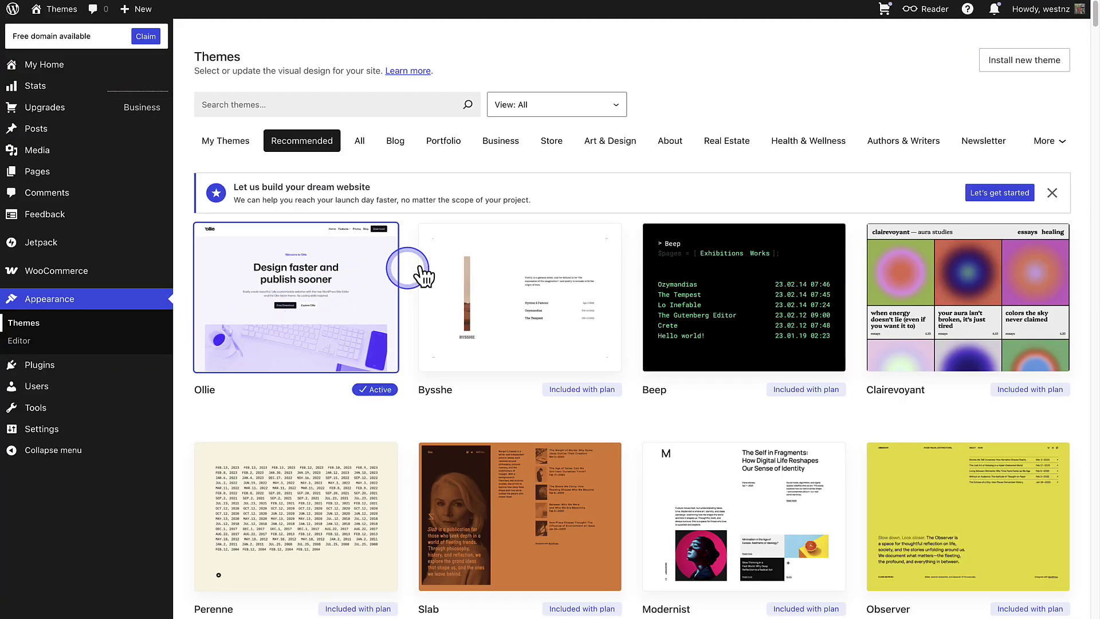
left_click(1012, 67)
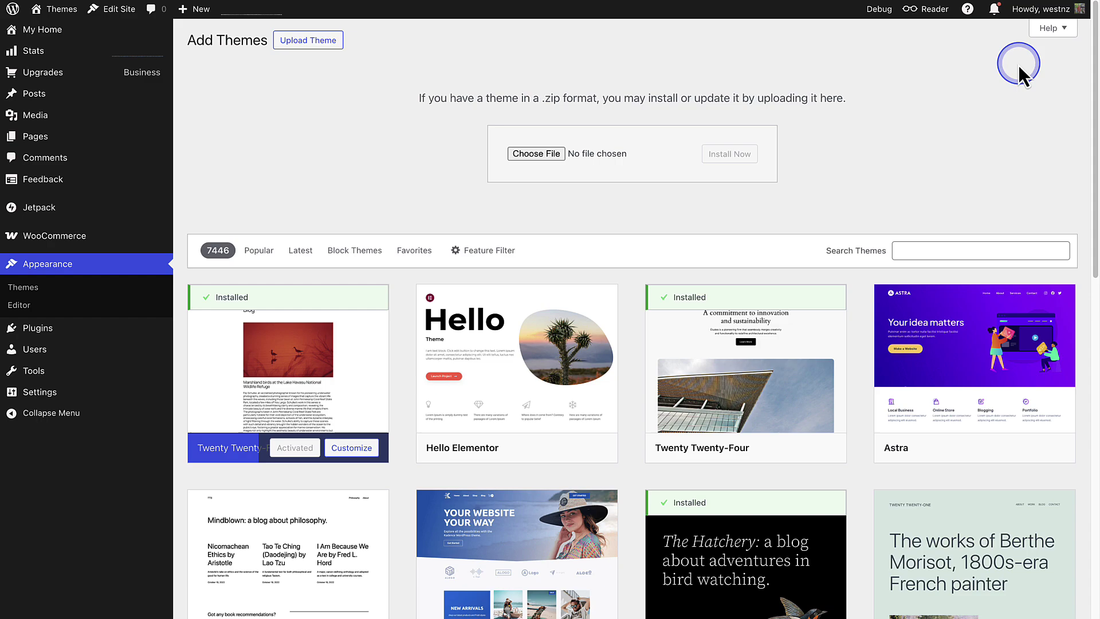
Upload today's downloaded themeforest zip and install the Boldz theme from it
left_click(534, 155)
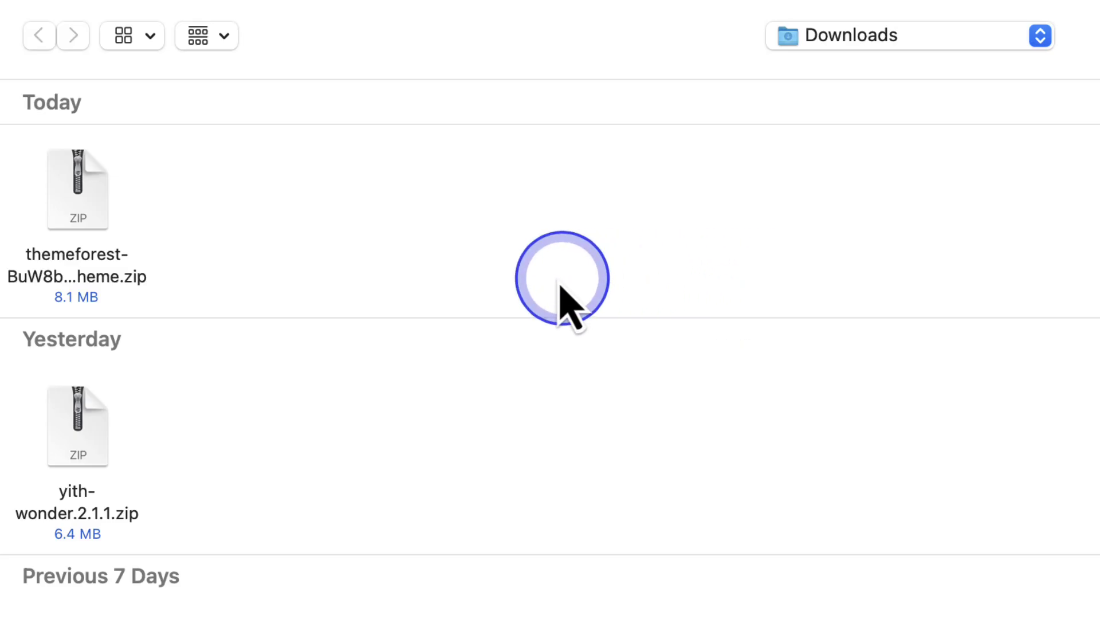
left_click(87, 227)
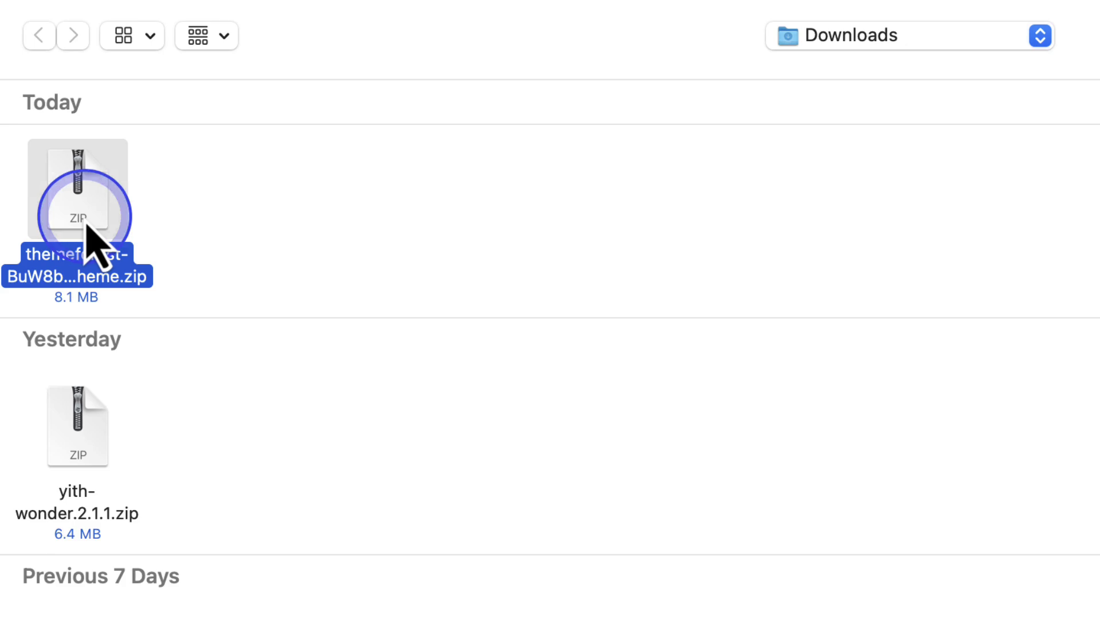
double_click(87, 228)
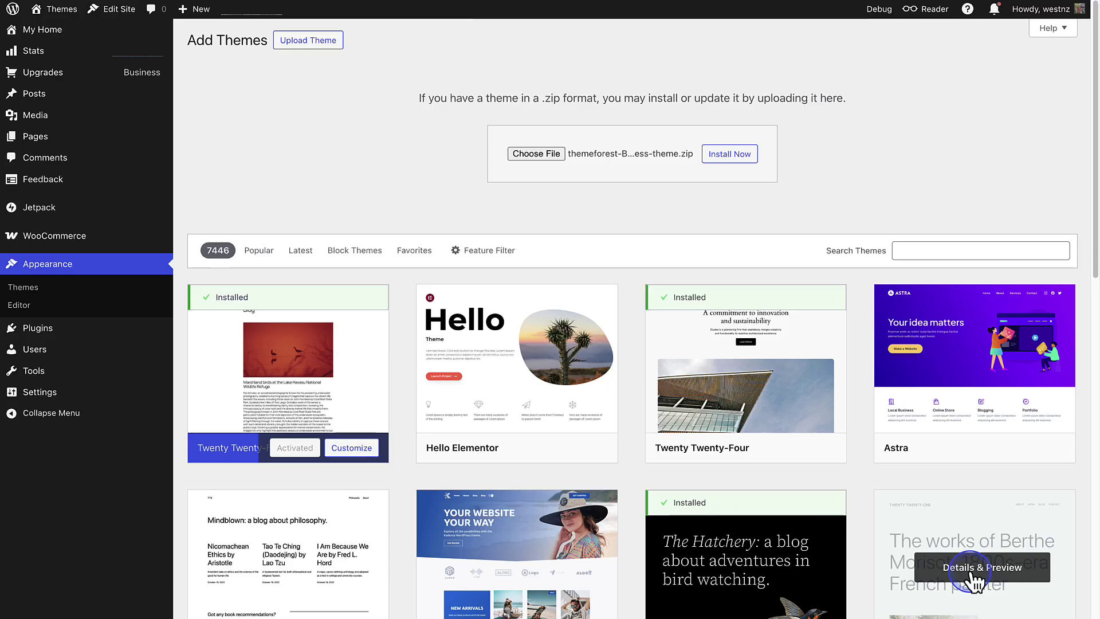
left_click(729, 156)
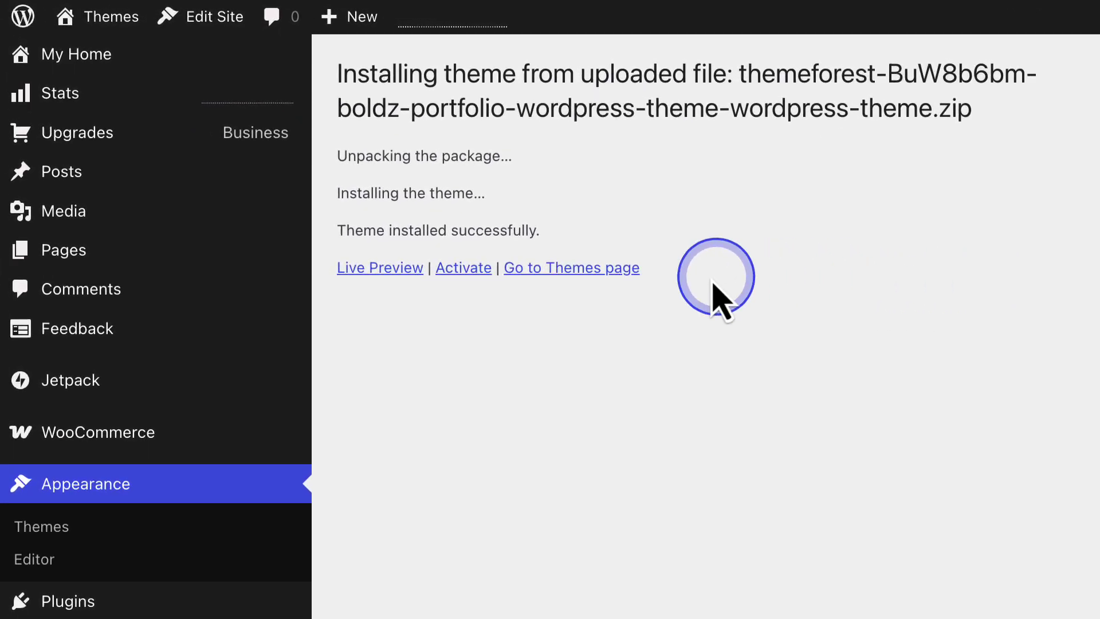
Activate the newly installed Boldz theme
left_click(462, 269)
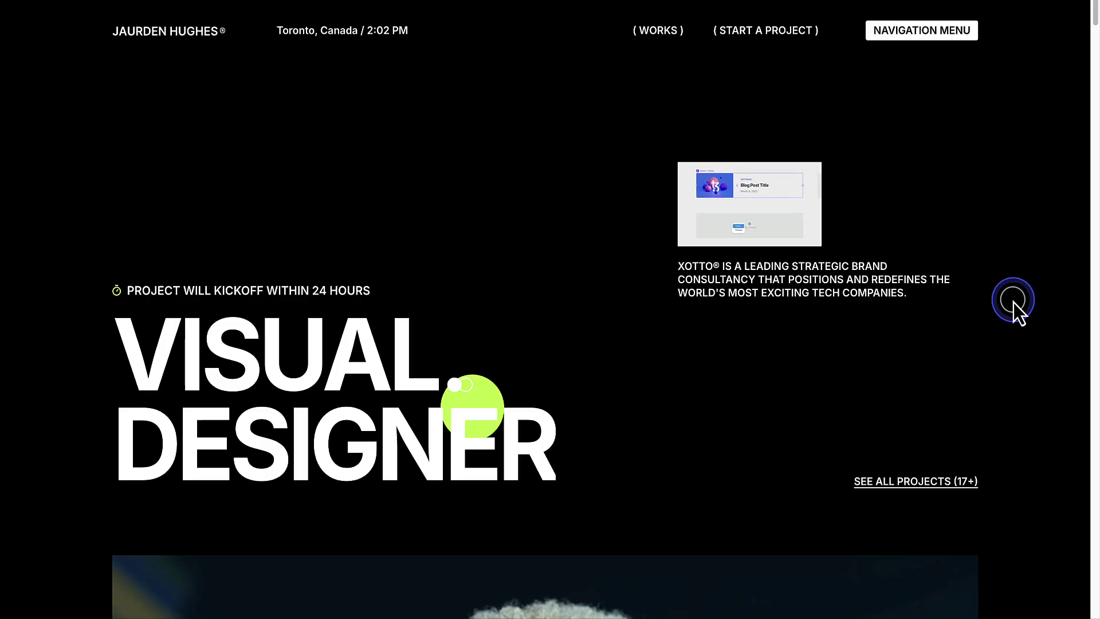
scroll(1013, 303, "down", 3)
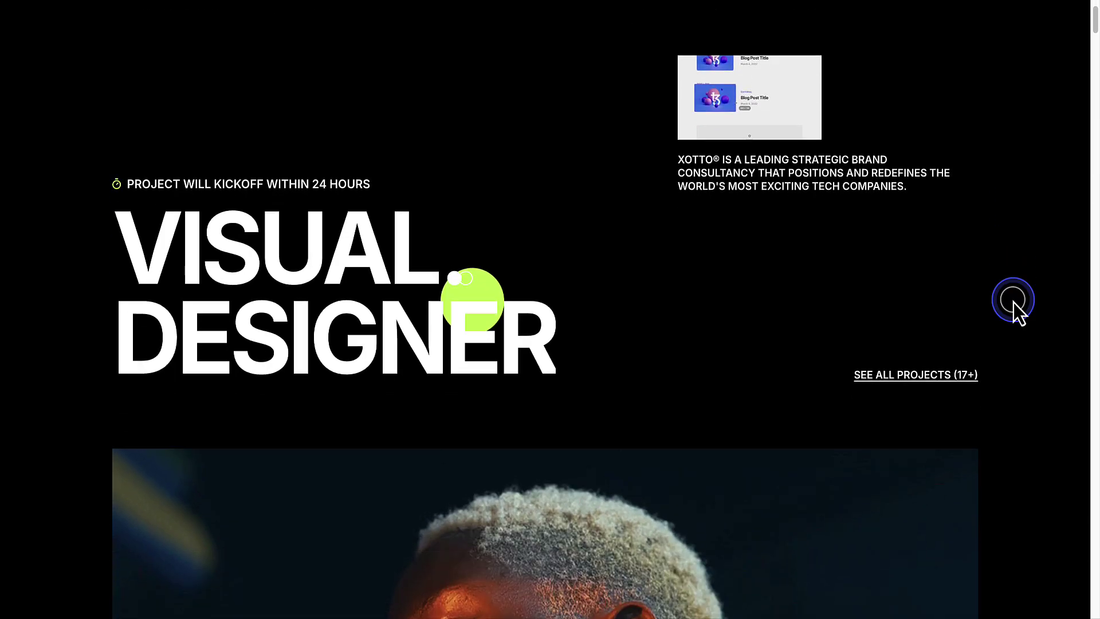
scroll(1013, 303, "down", 2)
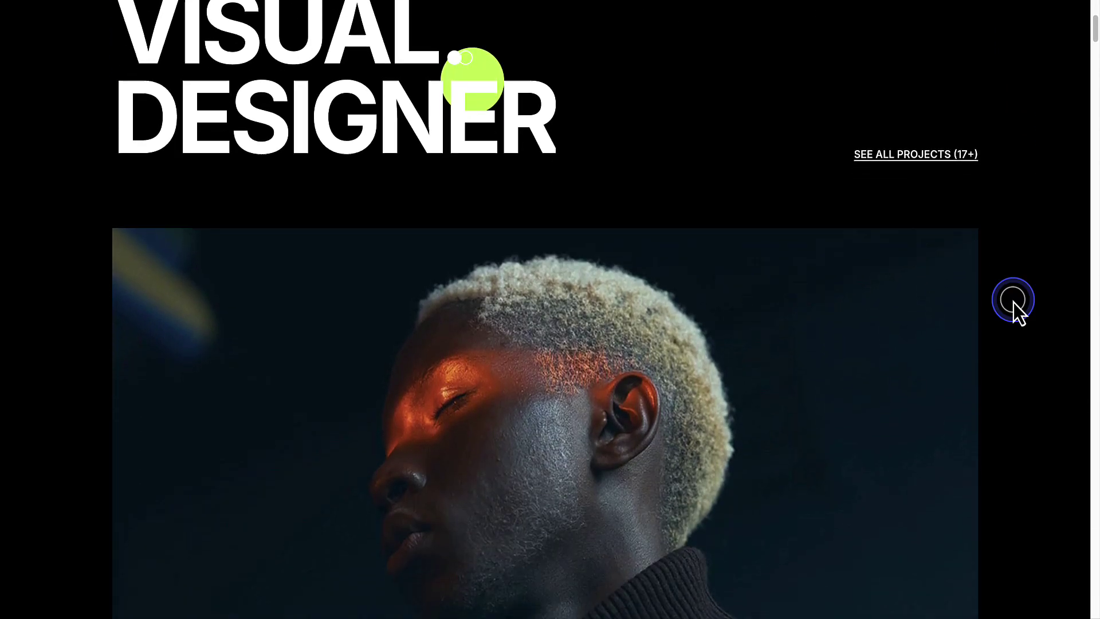
scroll(1013, 303, "down", 3)
scroll(1013, 303, "down", 3)
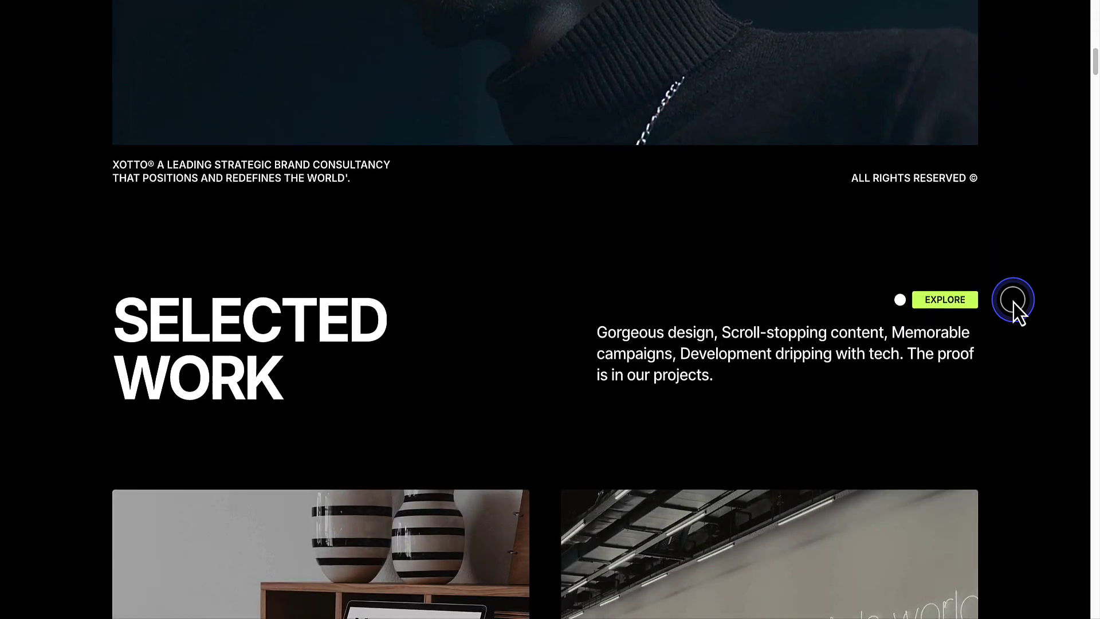
scroll(1013, 303, "down", 2)
scroll(1012, 302, "down", 1)
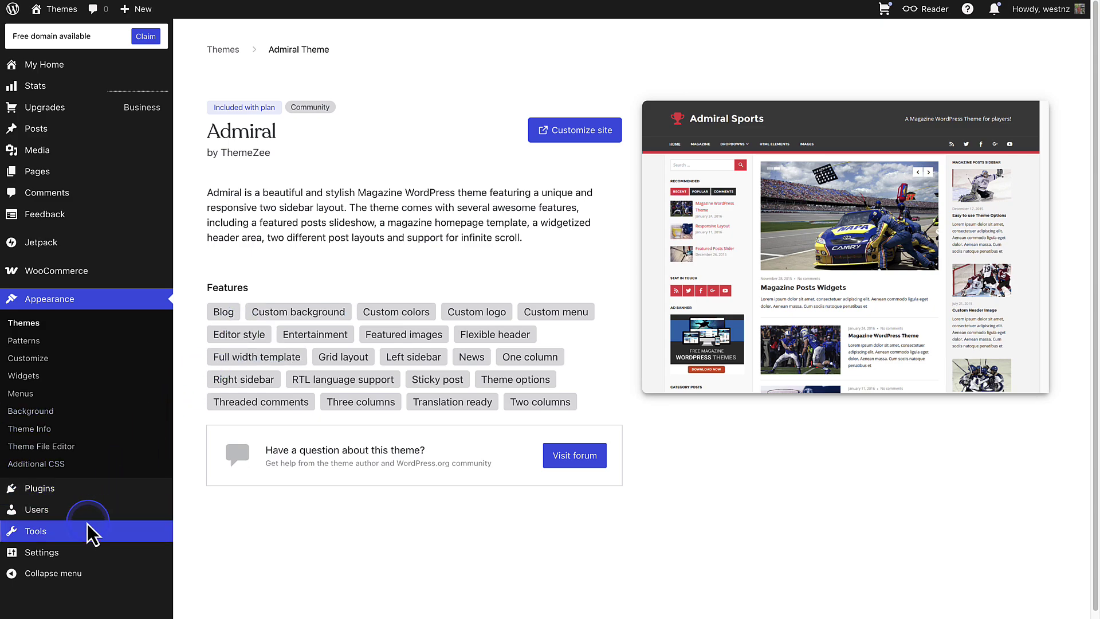
mouse_move(36, 531)
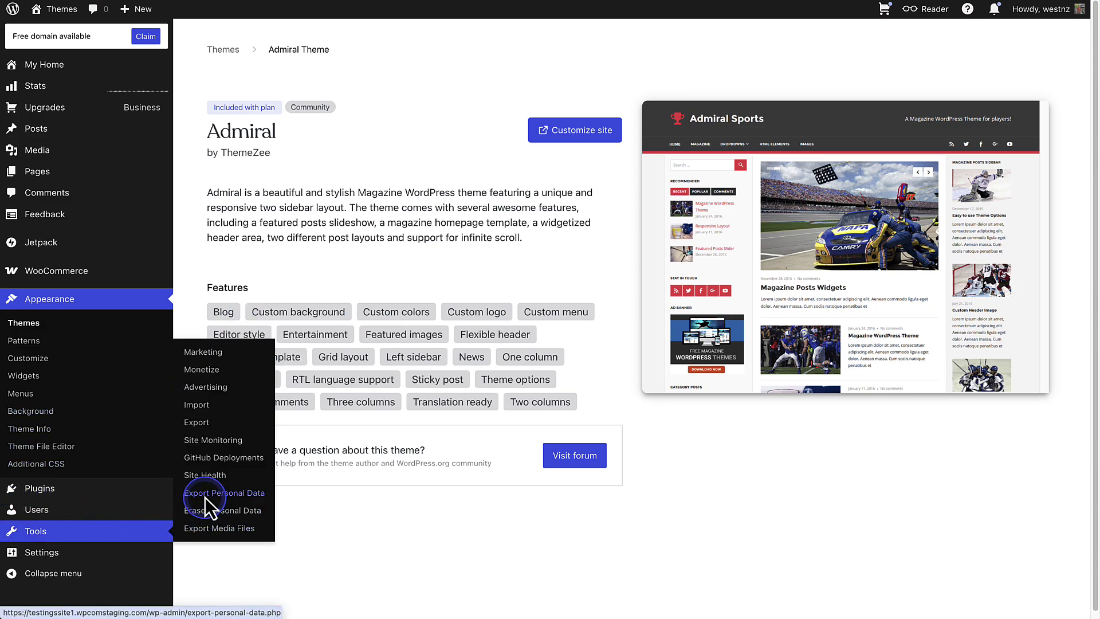
Start a WordPress content-only import under Tools > Import
left_click(198, 407)
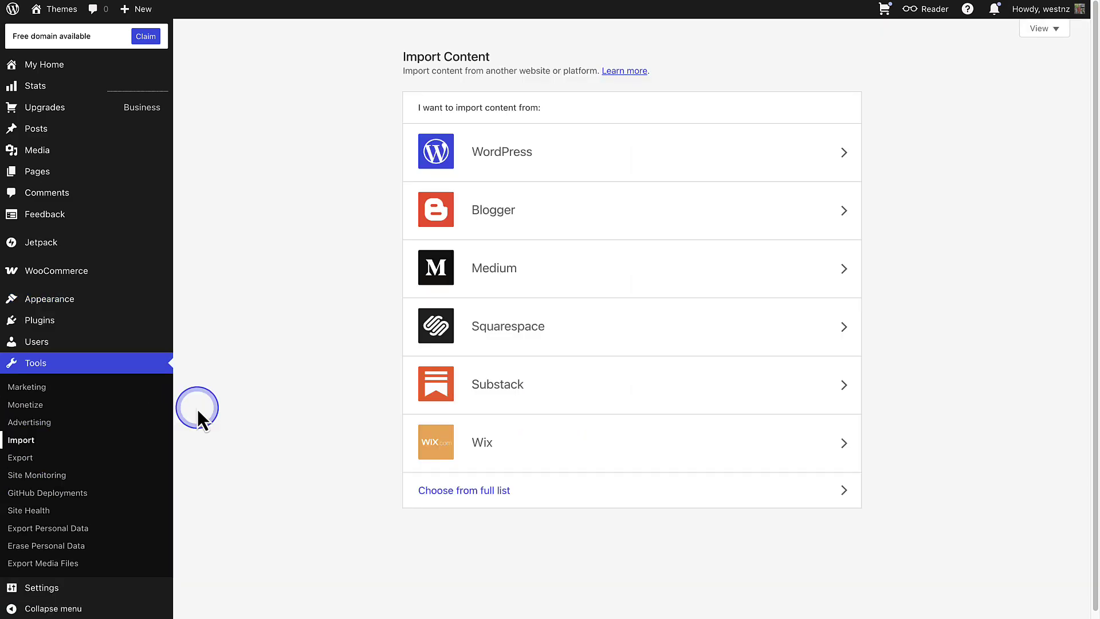
left_click(525, 158)
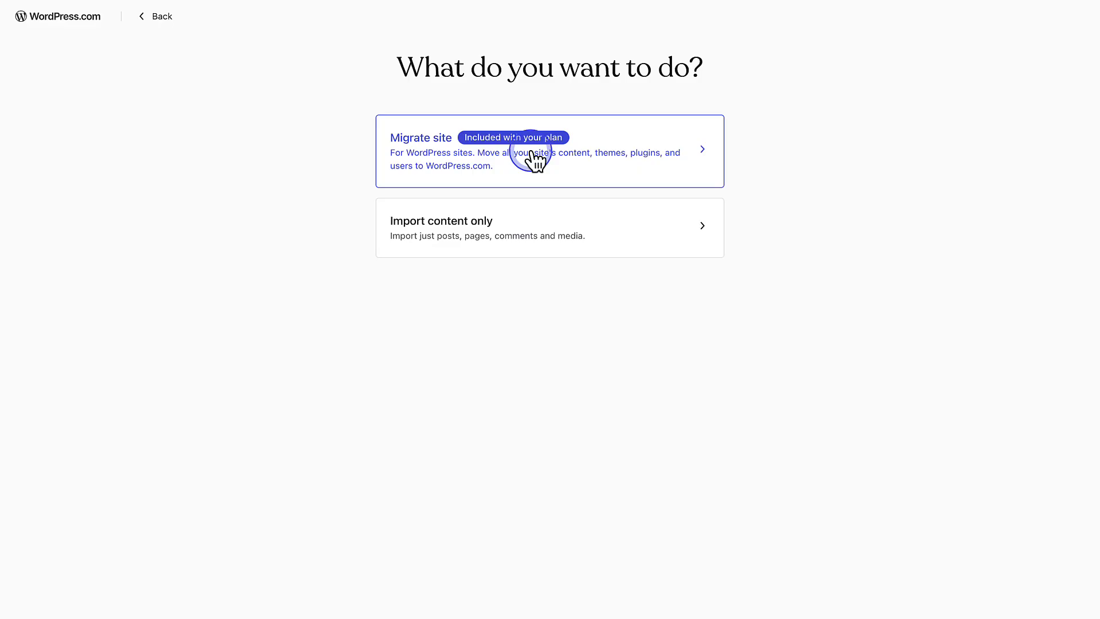
left_click(528, 218)
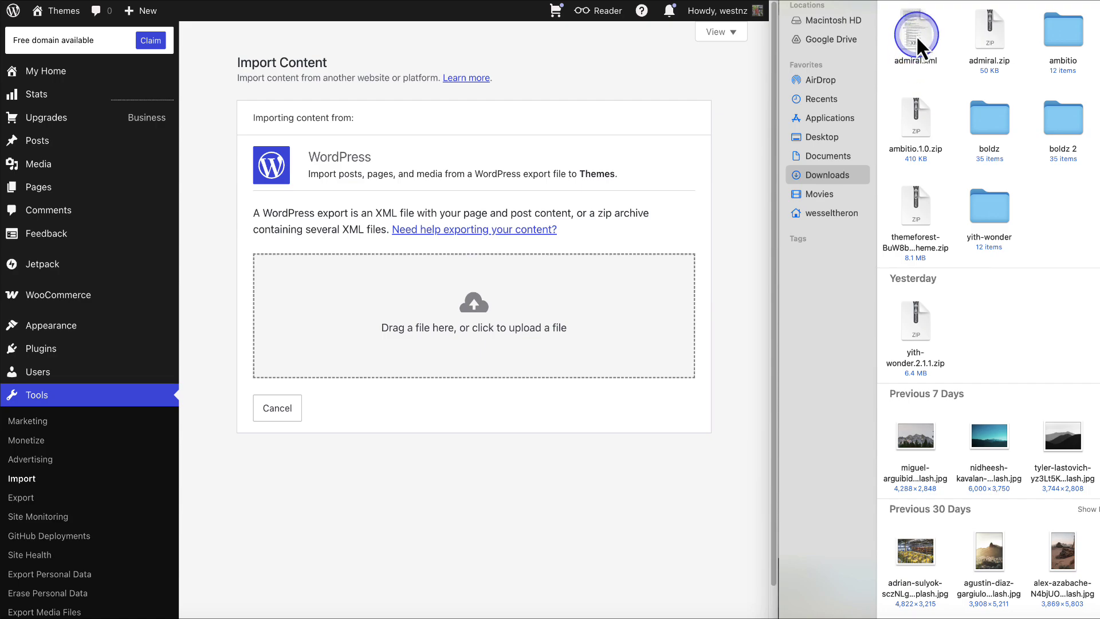
Upload admiral.xml and import its posts, pages, comments and media
left_click_drag(915, 34, 473, 311)
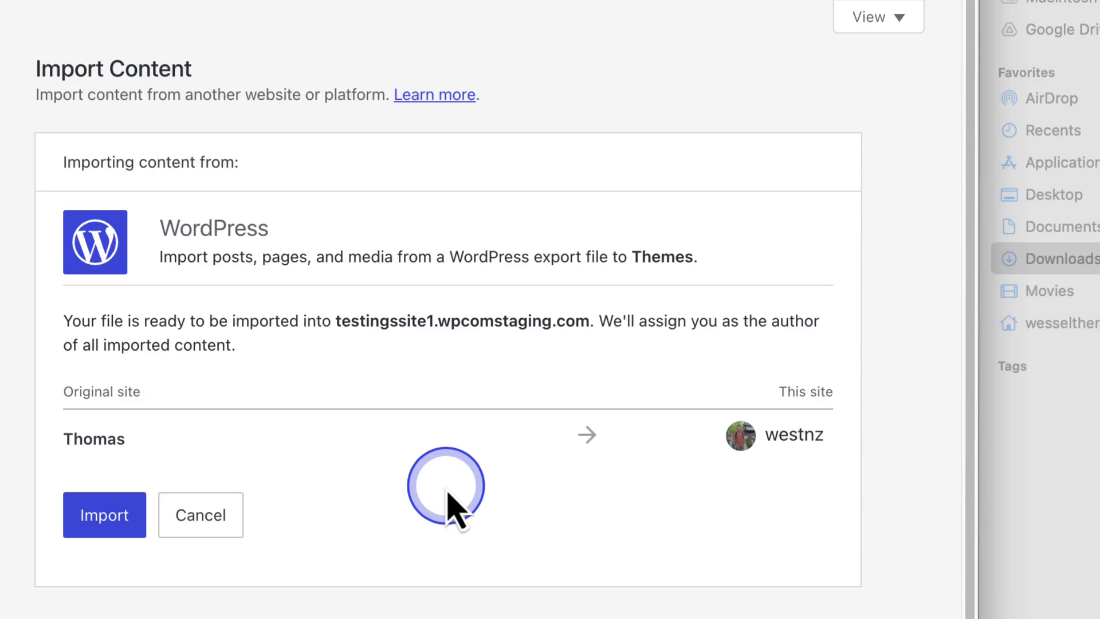
left_click(105, 519)
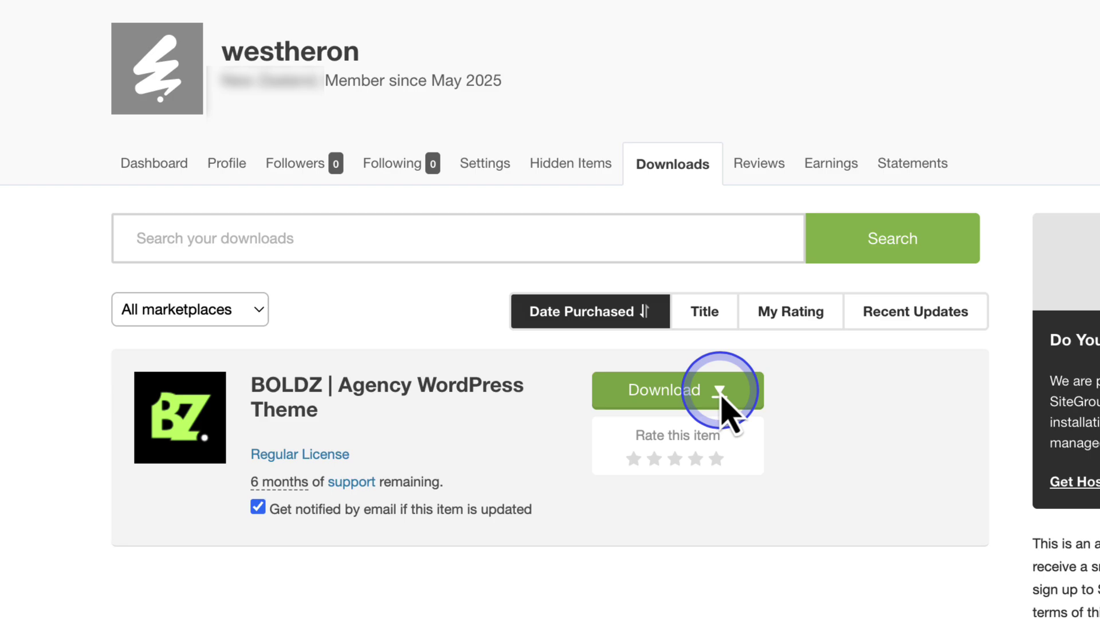
List the download file options for the BOLDZ theme
left_click(720, 392)
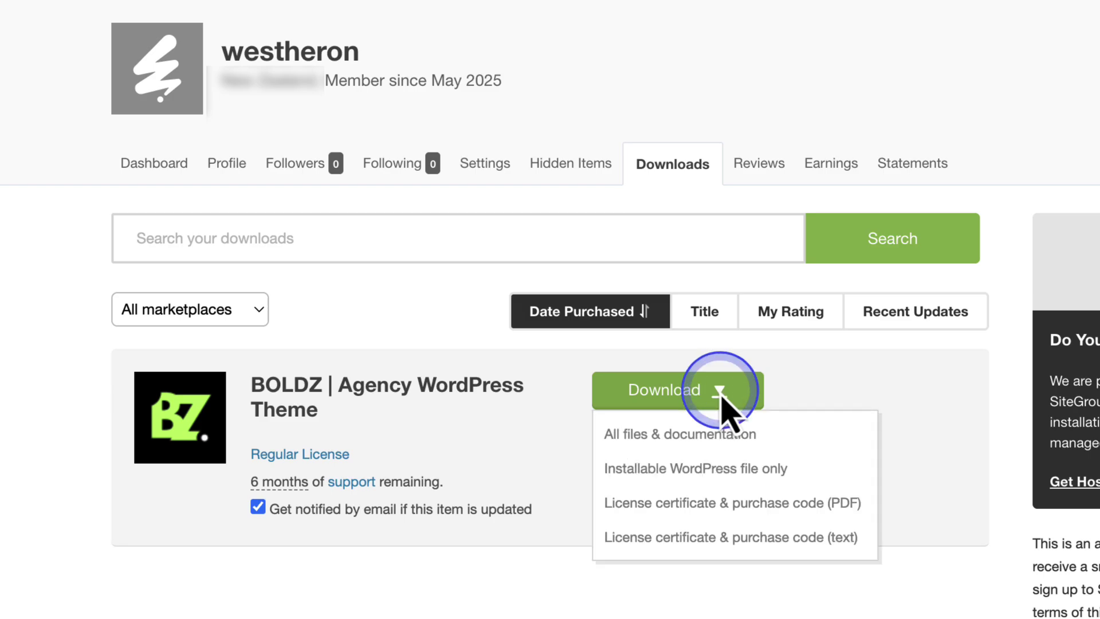